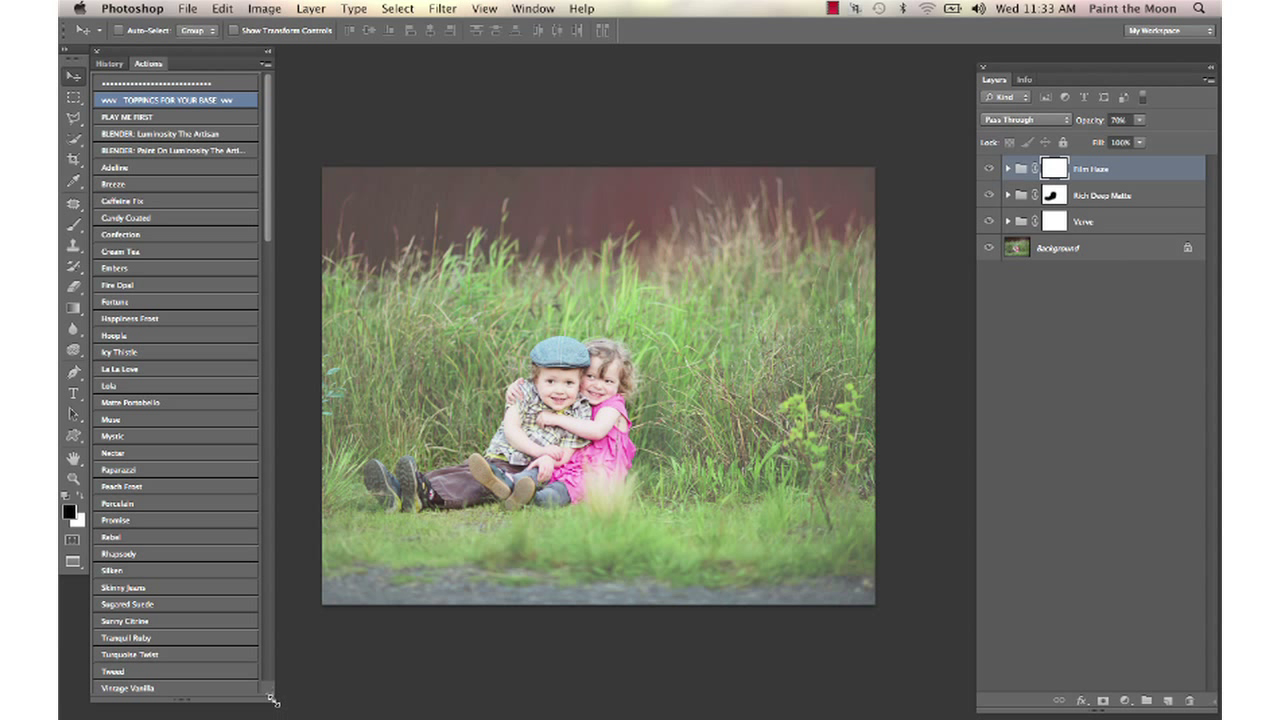
# Widen the Actions panel, then compare Film Haze, Rich Deep Matte and Verve by hiding and reshowing them
pyautogui.moveTo(272, 702); pyautogui.dragTo(292, 708)
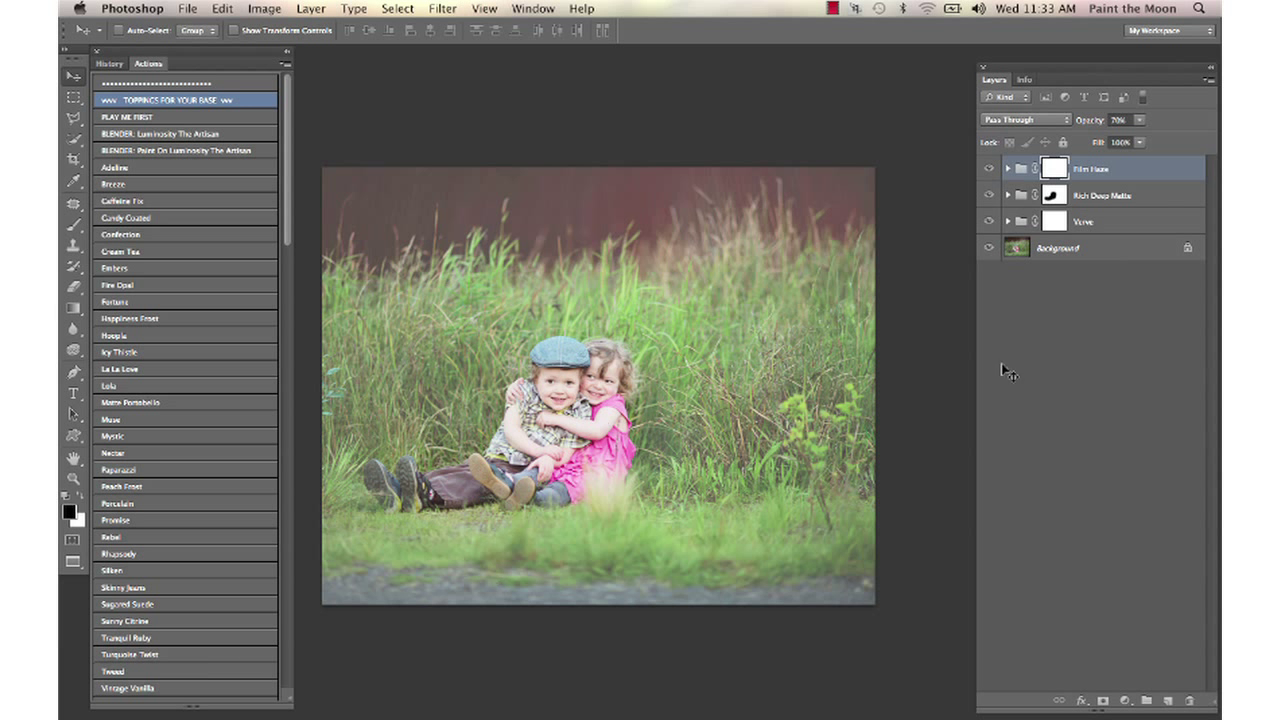
pyautogui.click(989, 194)
pyautogui.click(989, 168)
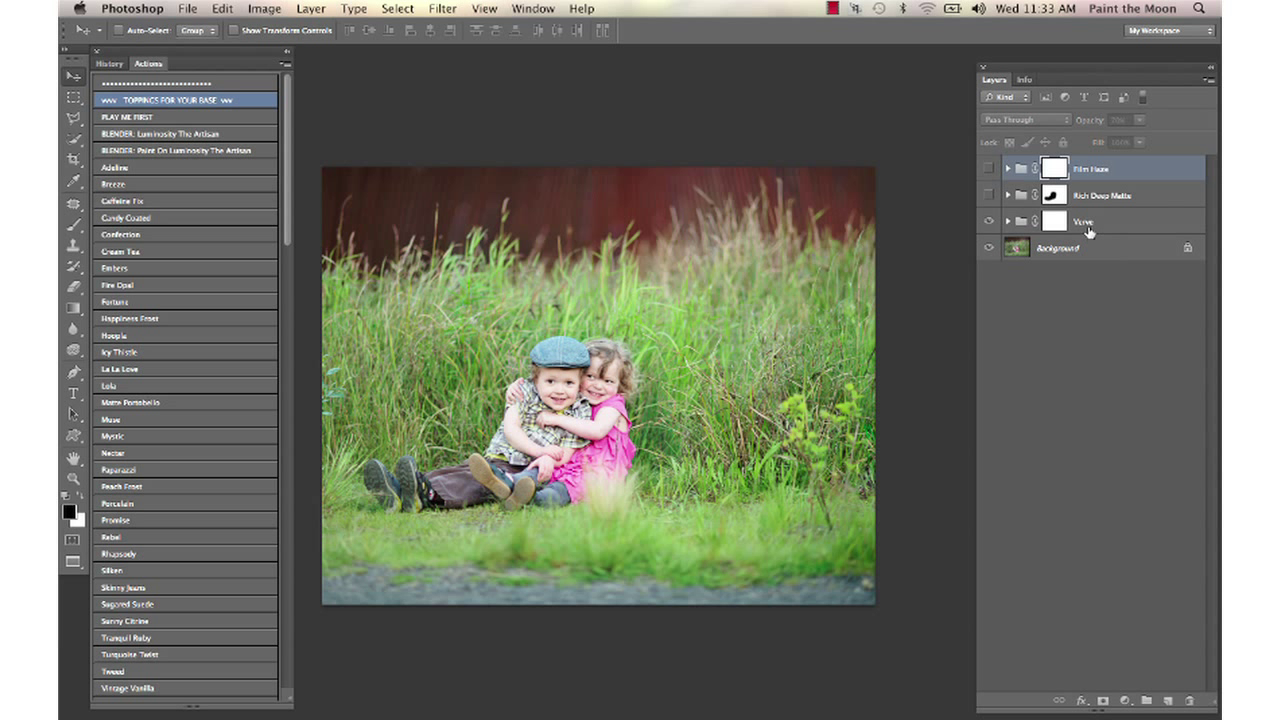
pyautogui.click(990, 222)
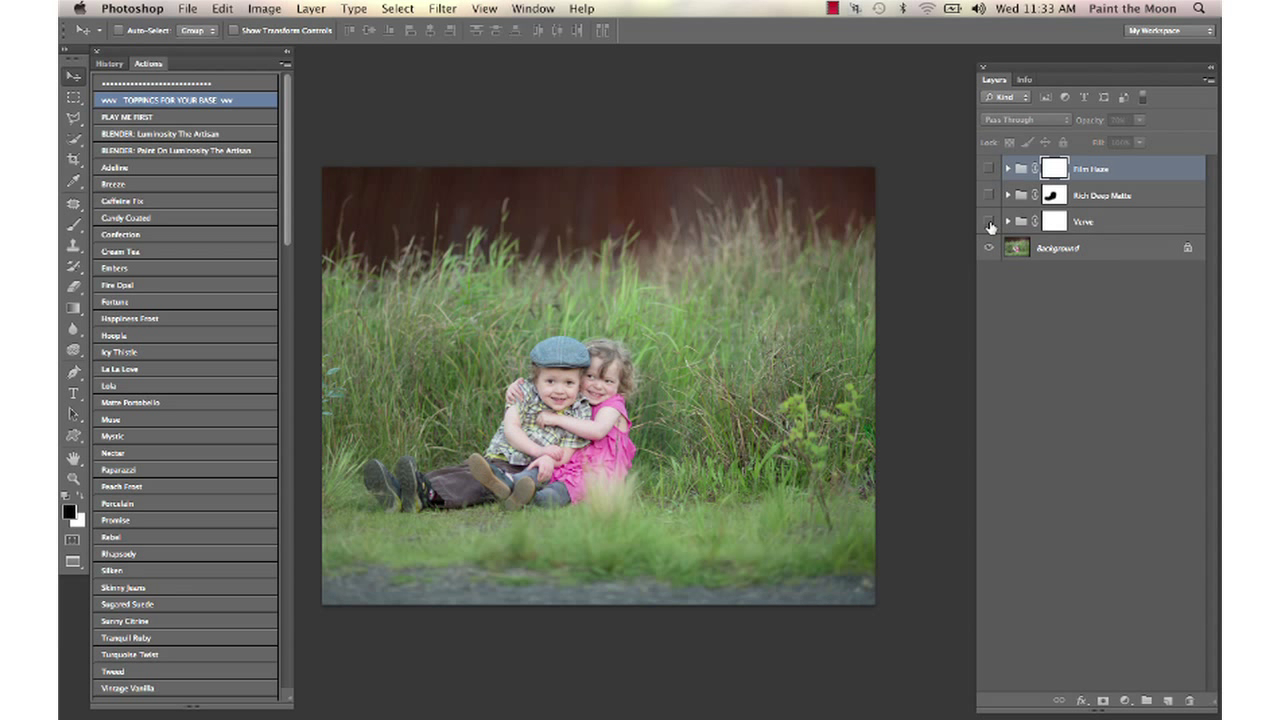
pyautogui.click(990, 224)
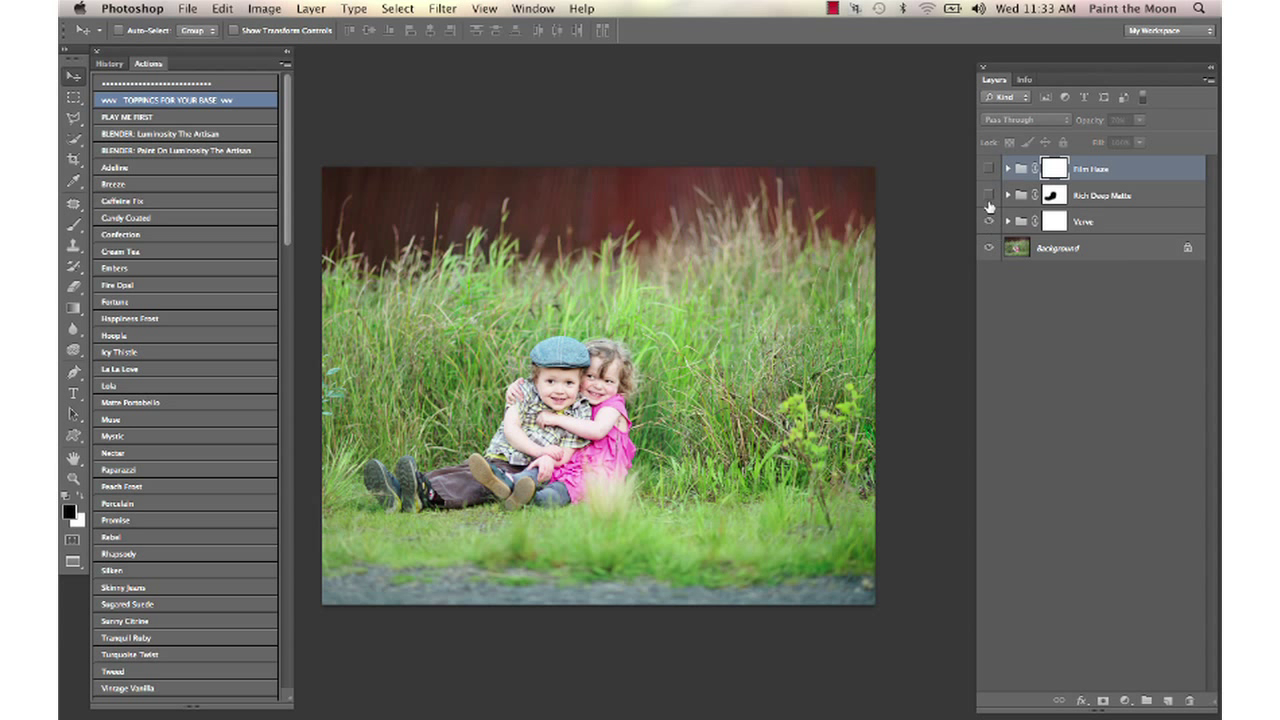
pyautogui.click(990, 196)
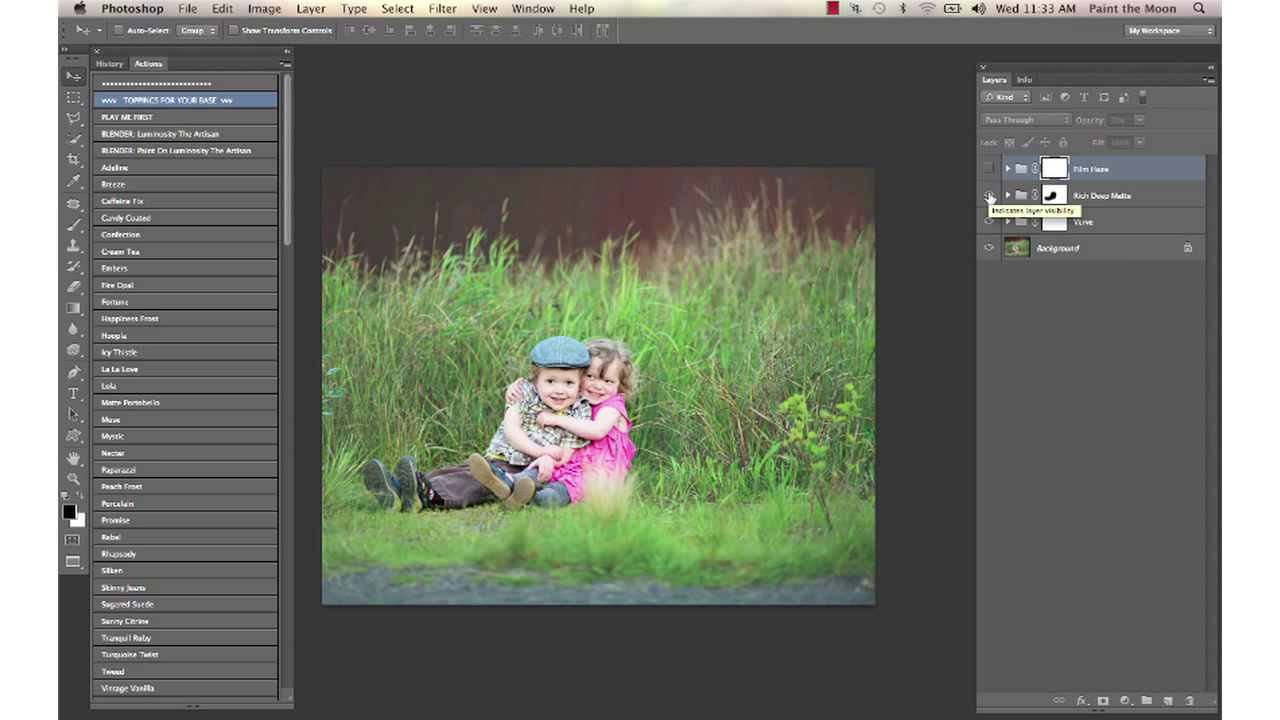
pyautogui.click(990, 170)
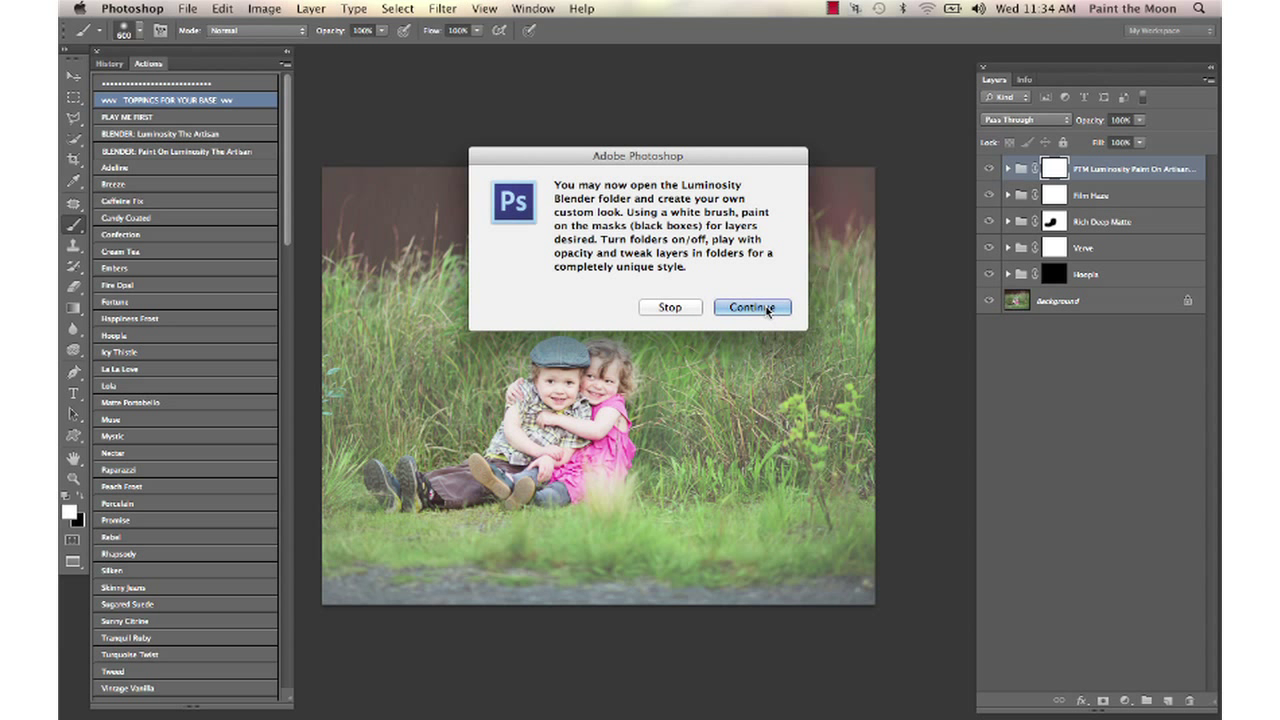
# Dismiss the Paint On Luminosity Artisan blender's instructions message
pyautogui.click(765, 308)
# Expand the luminosity blender group, set a 1000 px brush and select the La La Love look
pyautogui.click(1006, 170)
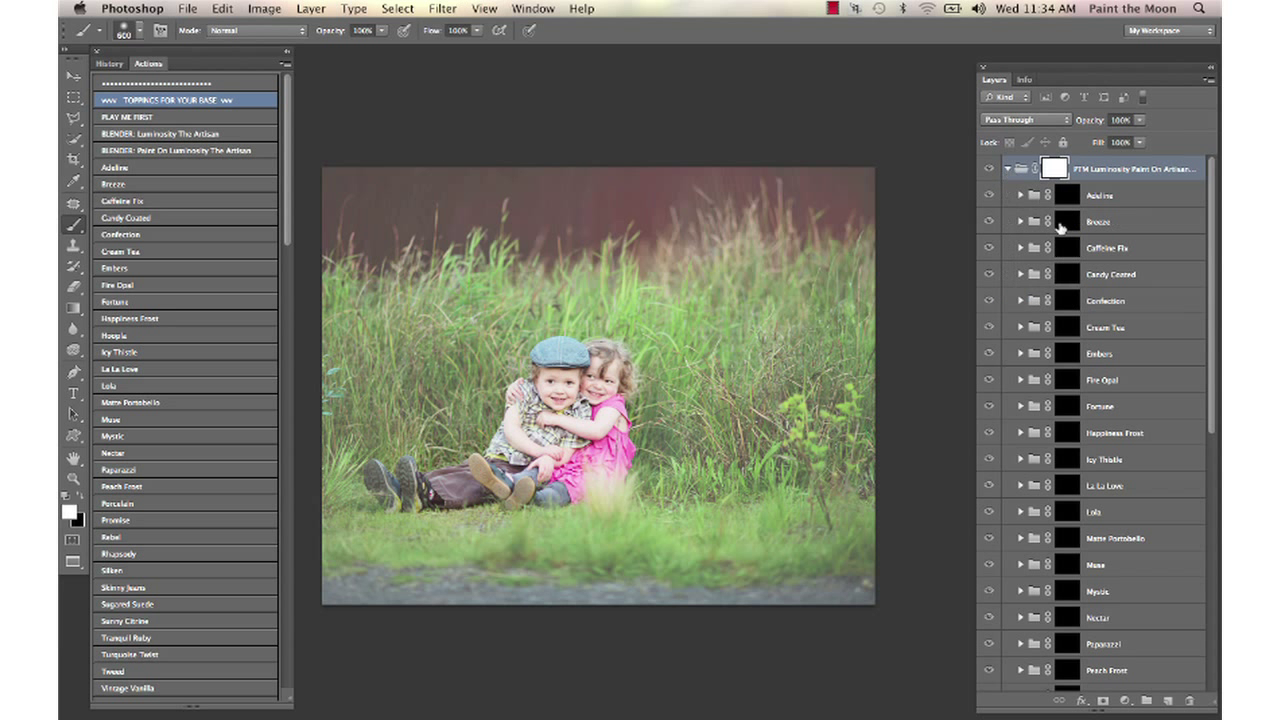
pyautogui.scroll(-10, 1118, 291)
pyautogui.scroll(5, 1118, 291)
pyautogui.scroll(3, 1118, 291)
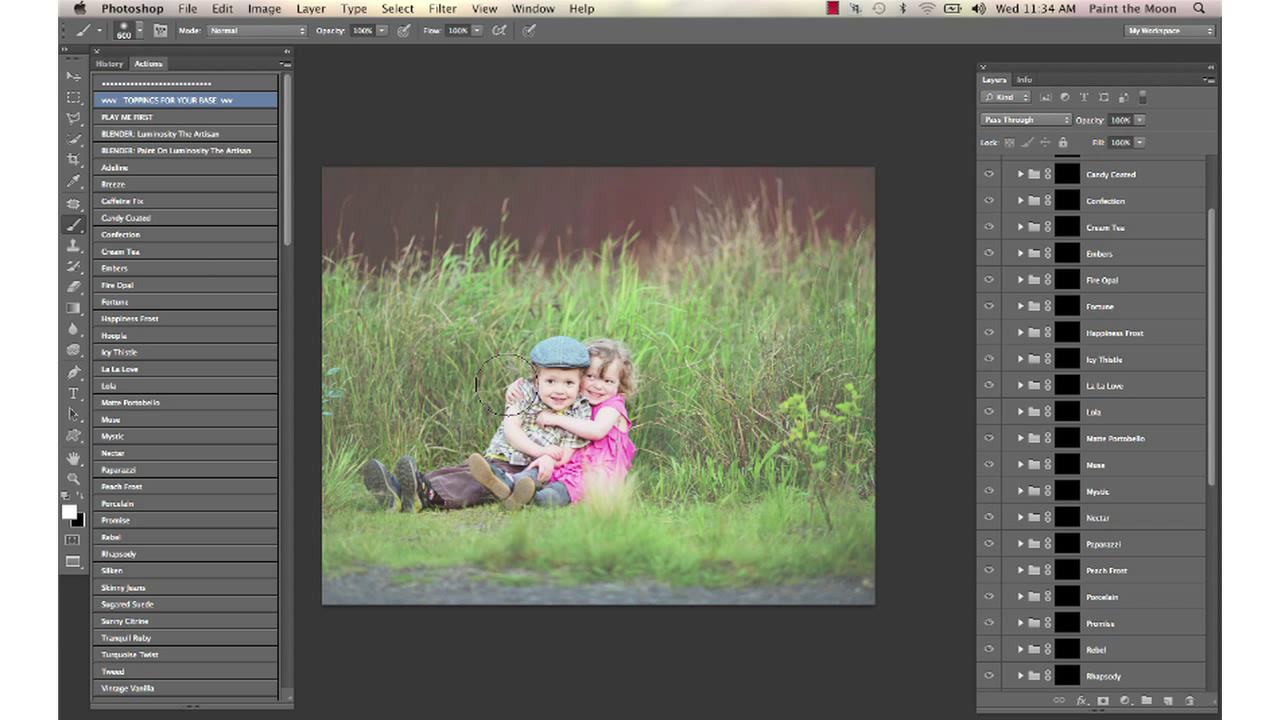
pyautogui.press(']')
pyautogui.press(']')
pyautogui.press(']')
pyautogui.press(']')
pyautogui.press(']')
pyautogui.press(']')
pyautogui.press(']')
pyautogui.press(']')
pyautogui.press(']')
pyautogui.scroll(3, 1093, 279)
pyautogui.scroll(-3, 1093, 279)
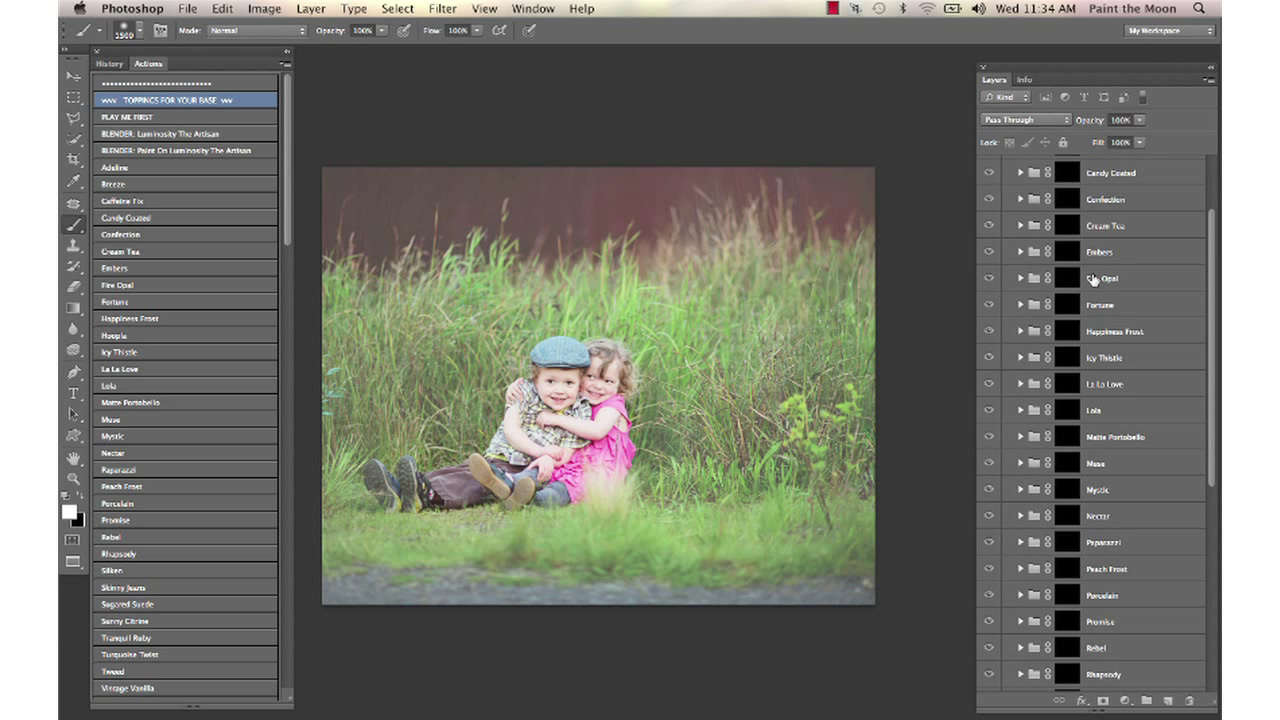
pyautogui.click(1065, 391)
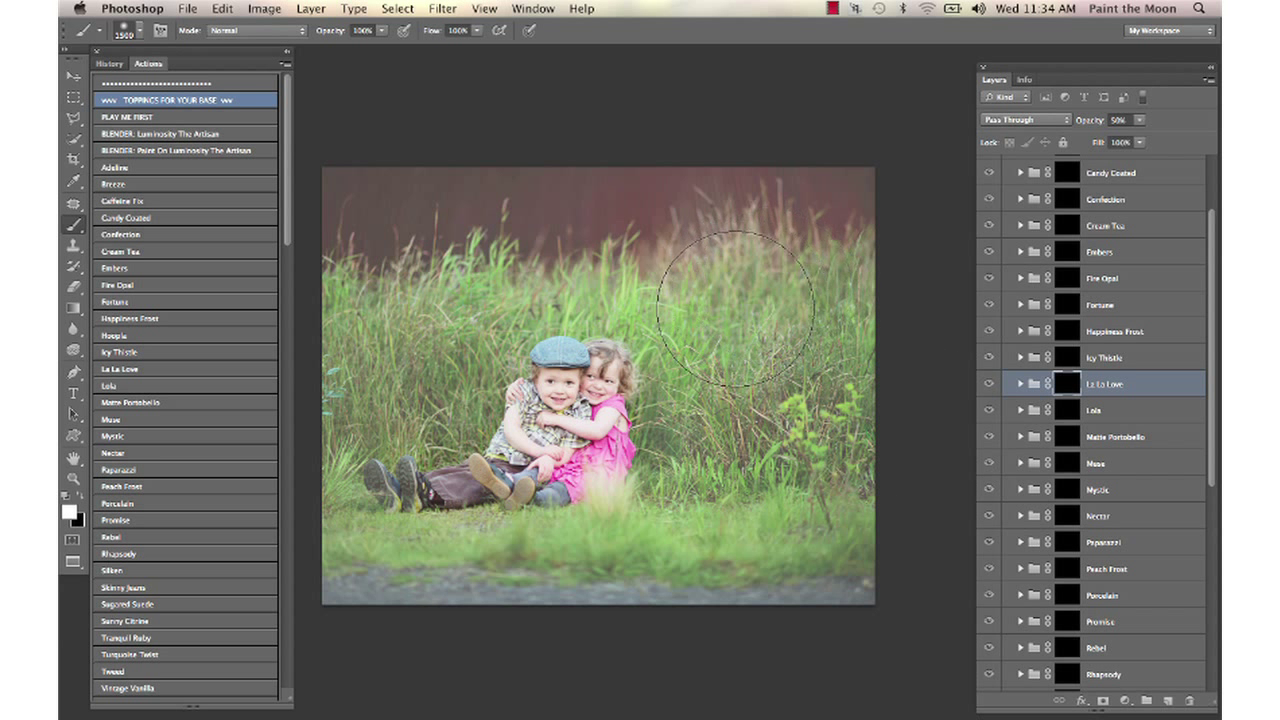
# Paint La La Love into the top, right and foreground grass, then lower it to 20% opacity
pyautogui.moveTo(735, 308); pyautogui.dragTo(556, 300)
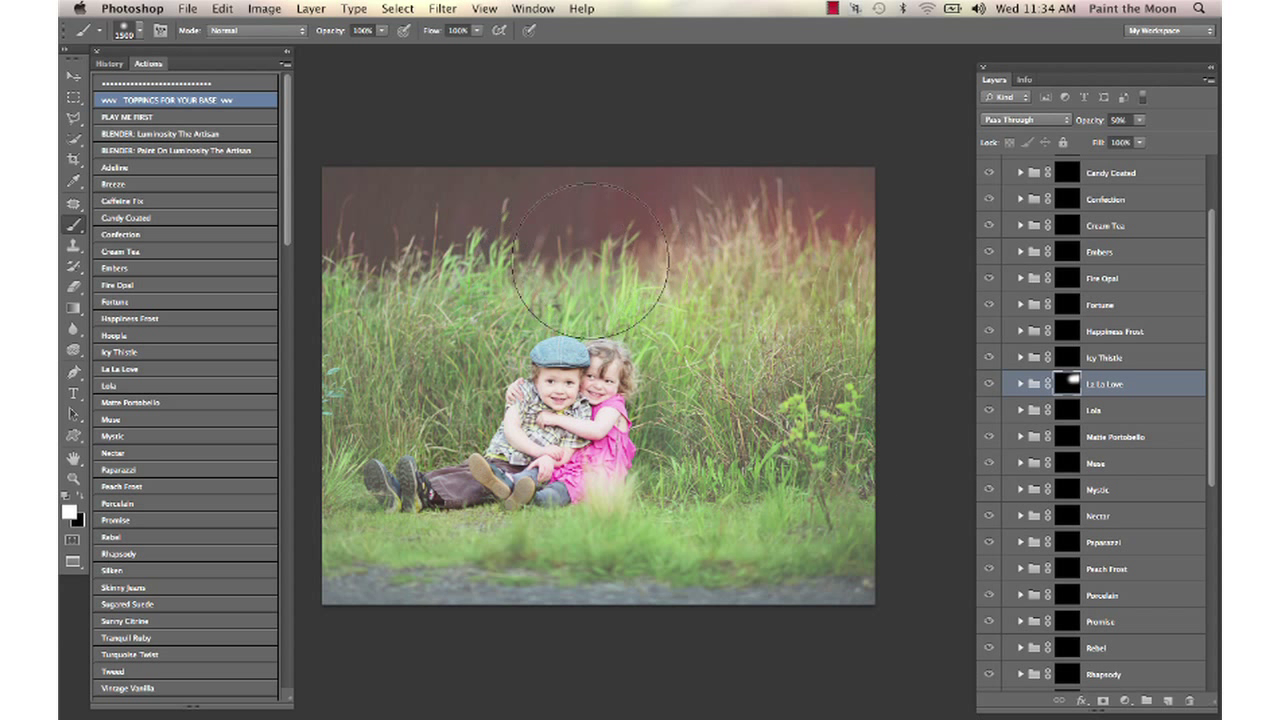
pyautogui.moveTo(590, 260)
pyautogui.mouseDown()
pyautogui.moveTo(471, 276)
pyautogui.moveTo(300, 285)
pyautogui.mouseUp()
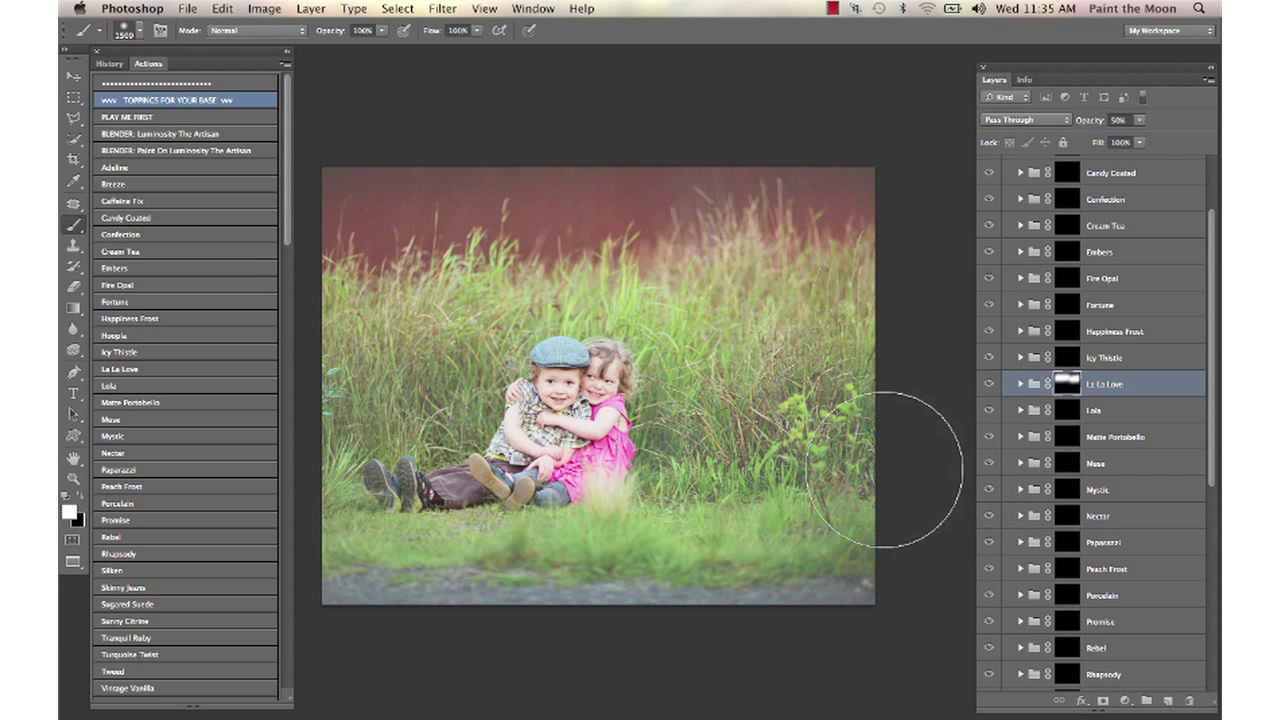
pyautogui.moveTo(657, 522); pyautogui.dragTo(880, 490)
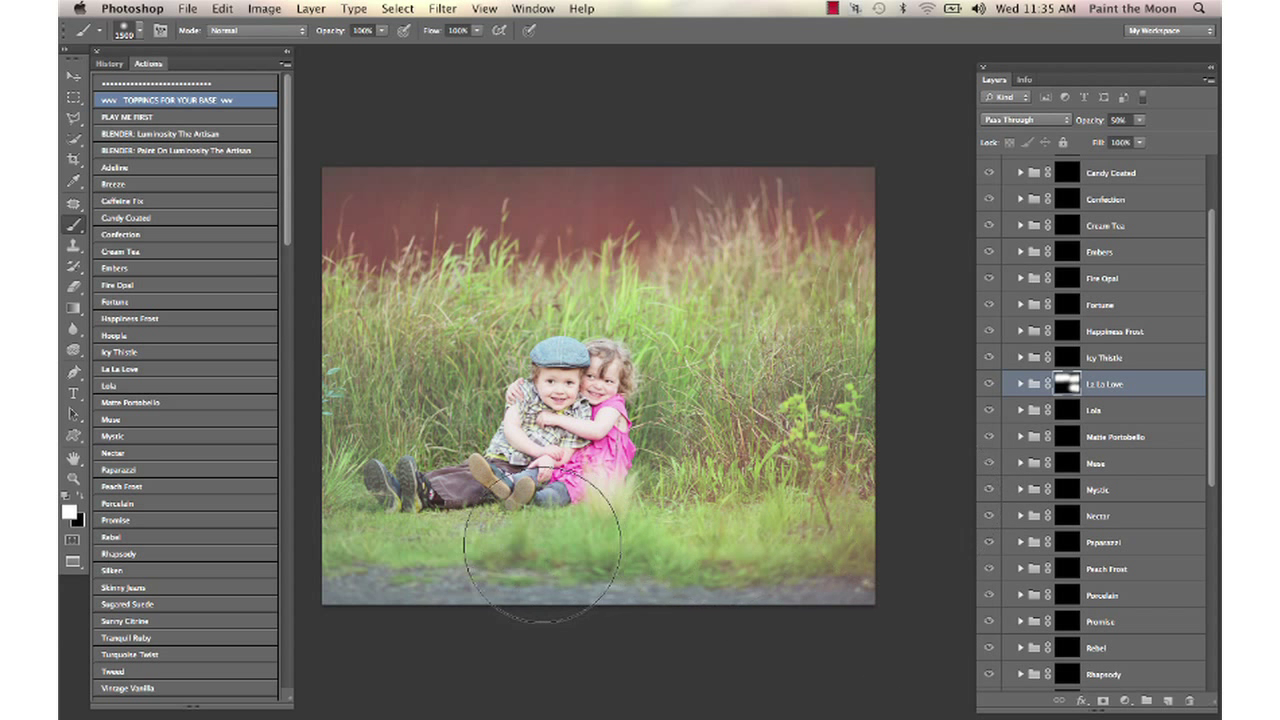
pyautogui.moveTo(542, 545)
pyautogui.mouseDown()
pyautogui.moveTo(600, 540)
pyautogui.moveTo(340, 540)
pyautogui.mouseUp()
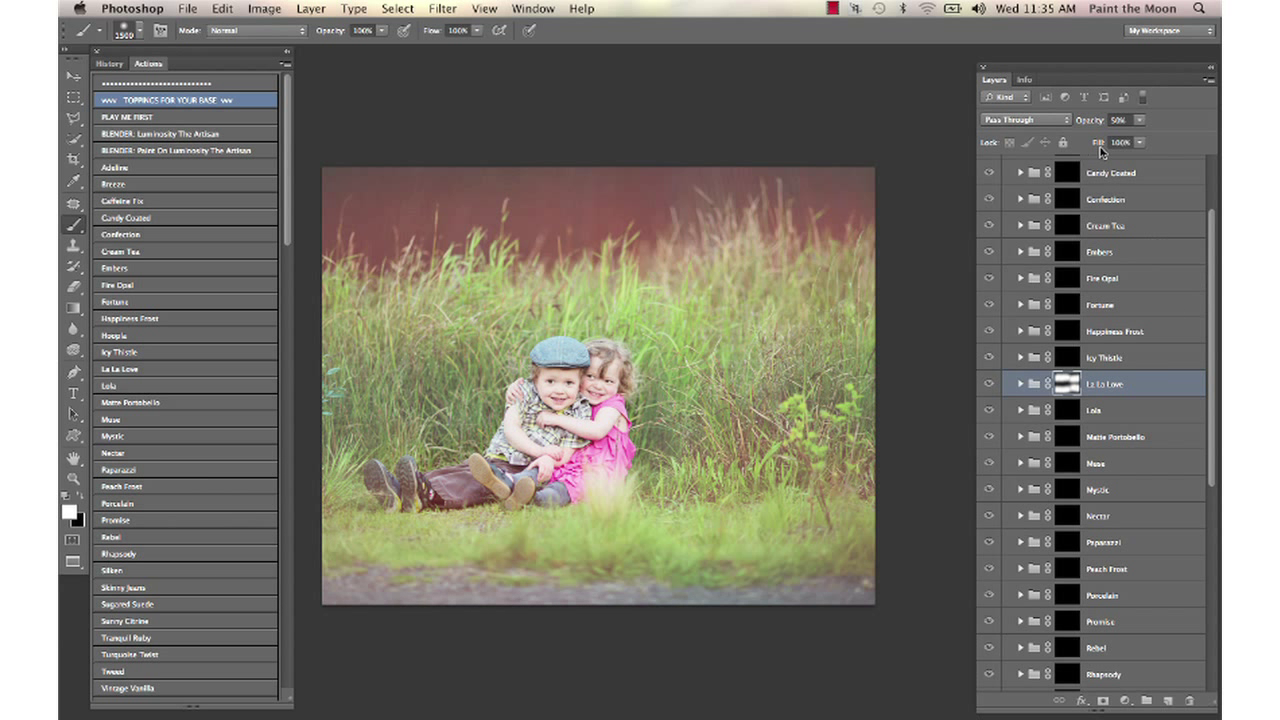
pyautogui.moveTo(1092, 121); pyautogui.dragTo(1077, 122)
pyautogui.scroll(2, 1155, 363)
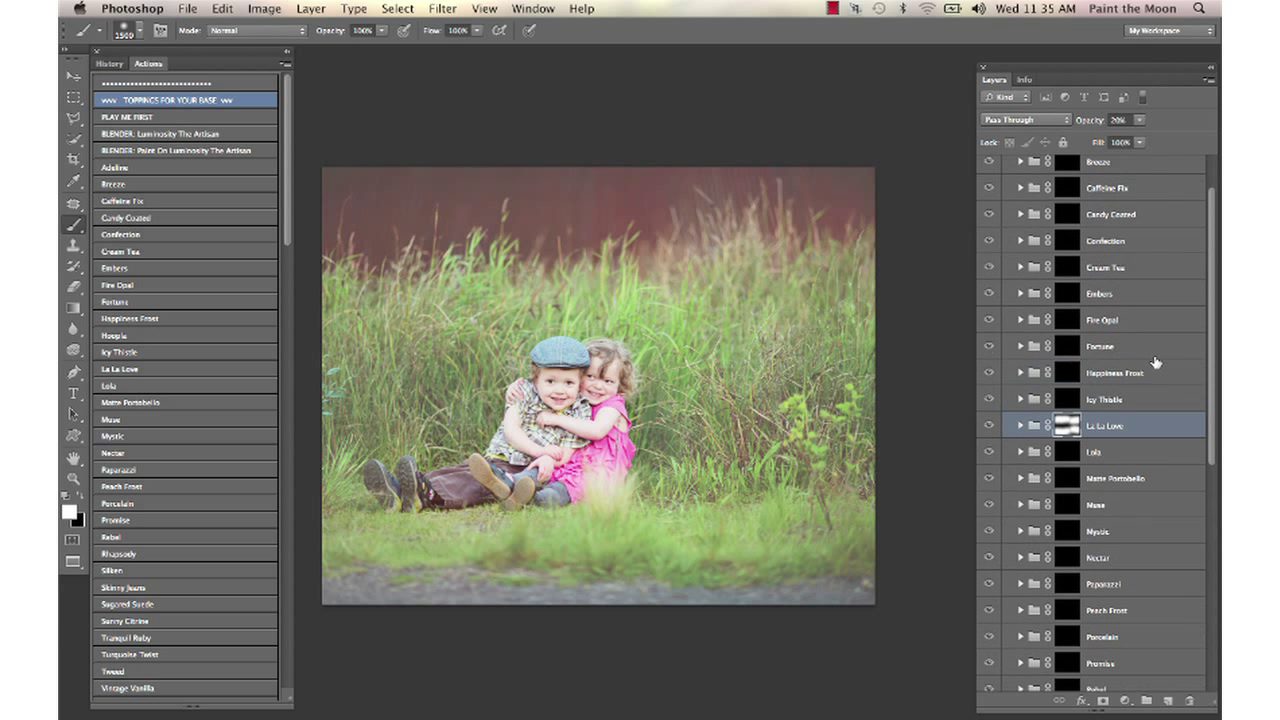
# Apply Candy Coated over the entire photo by inverting its mask, at 25% opacity
pyautogui.click(1070, 216)
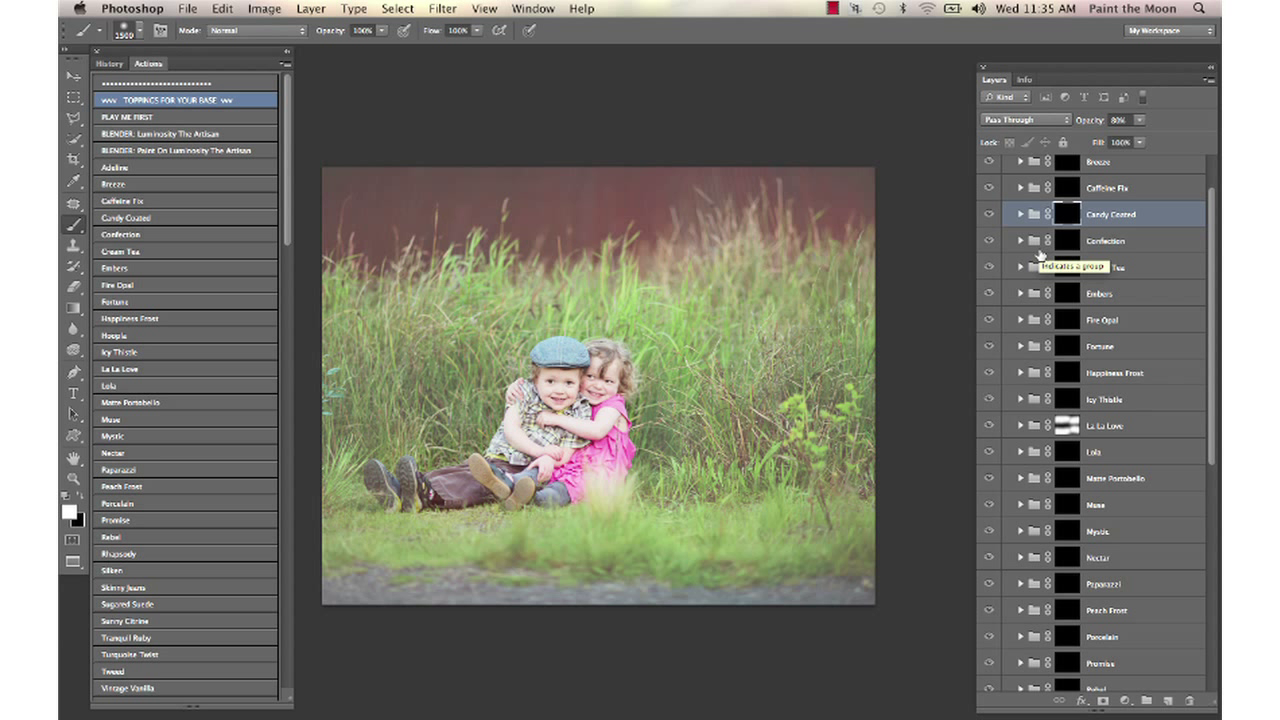
pyautogui.press('super+i')
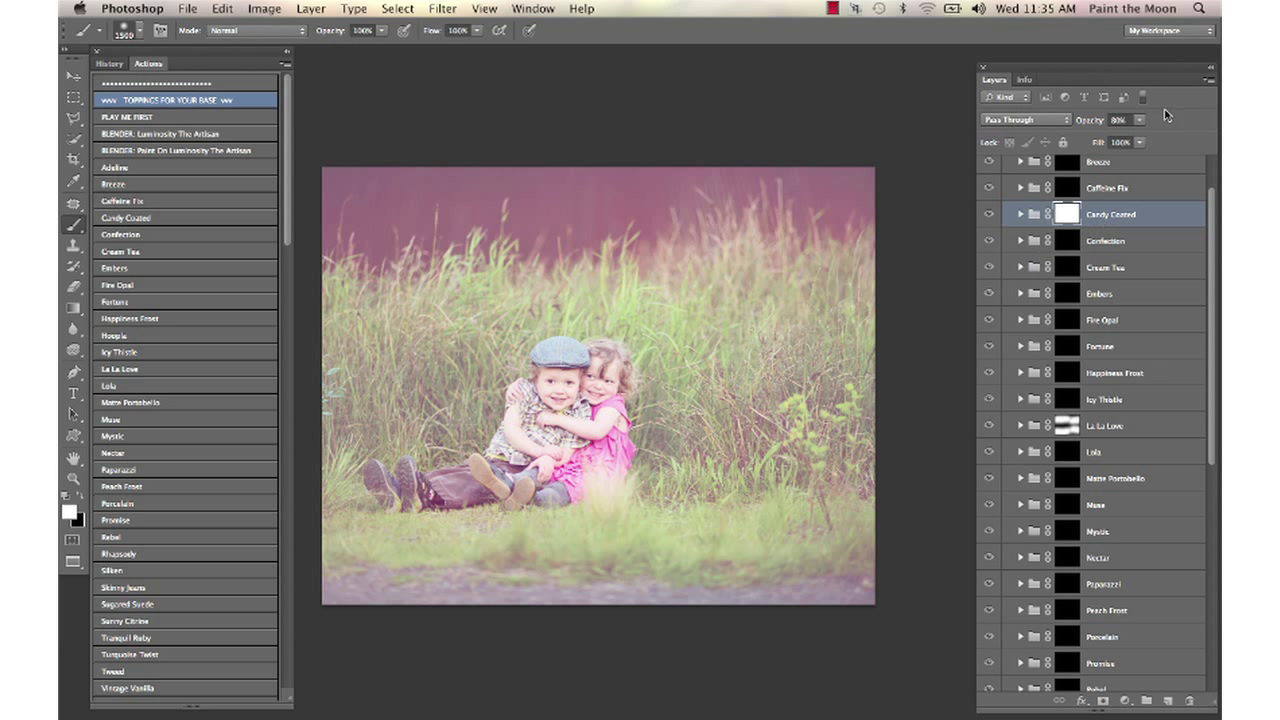
pyautogui.moveTo(1097, 120); pyautogui.dragTo(1052, 128)
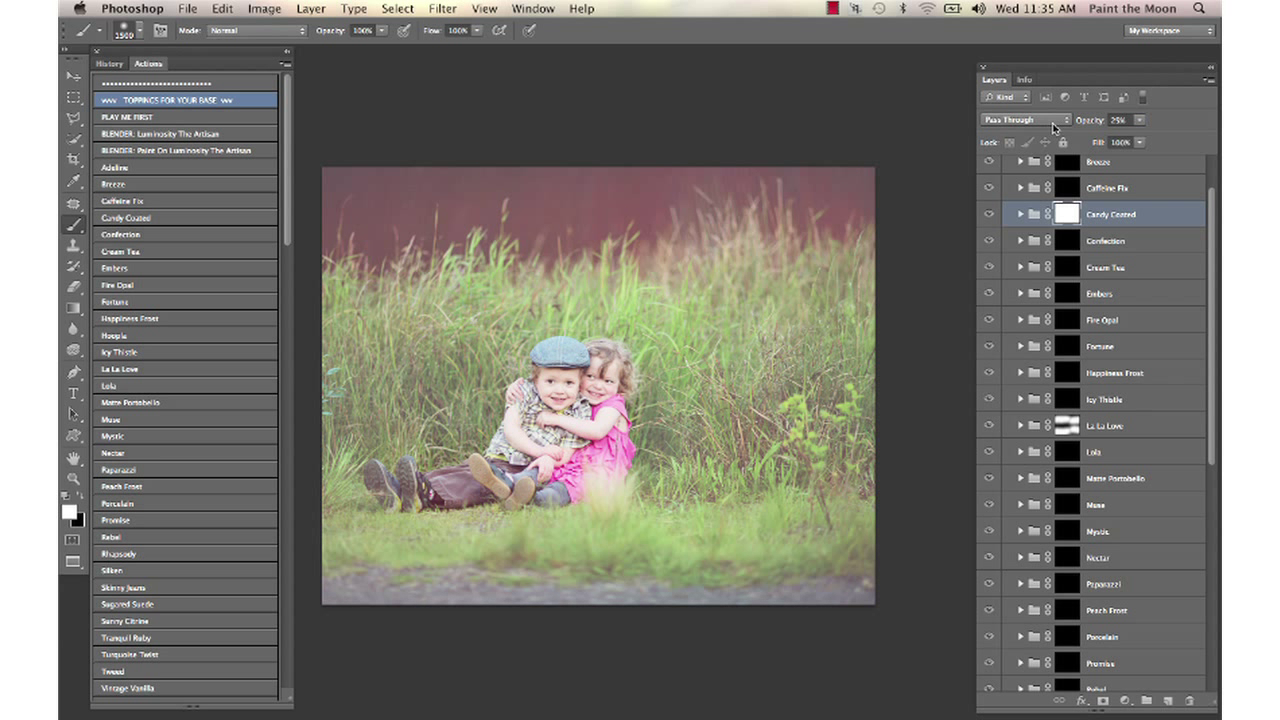
# Paint Skinny Jeans into the grass left and right of the children and the foreground
pyautogui.scroll(-5, 1097, 402)
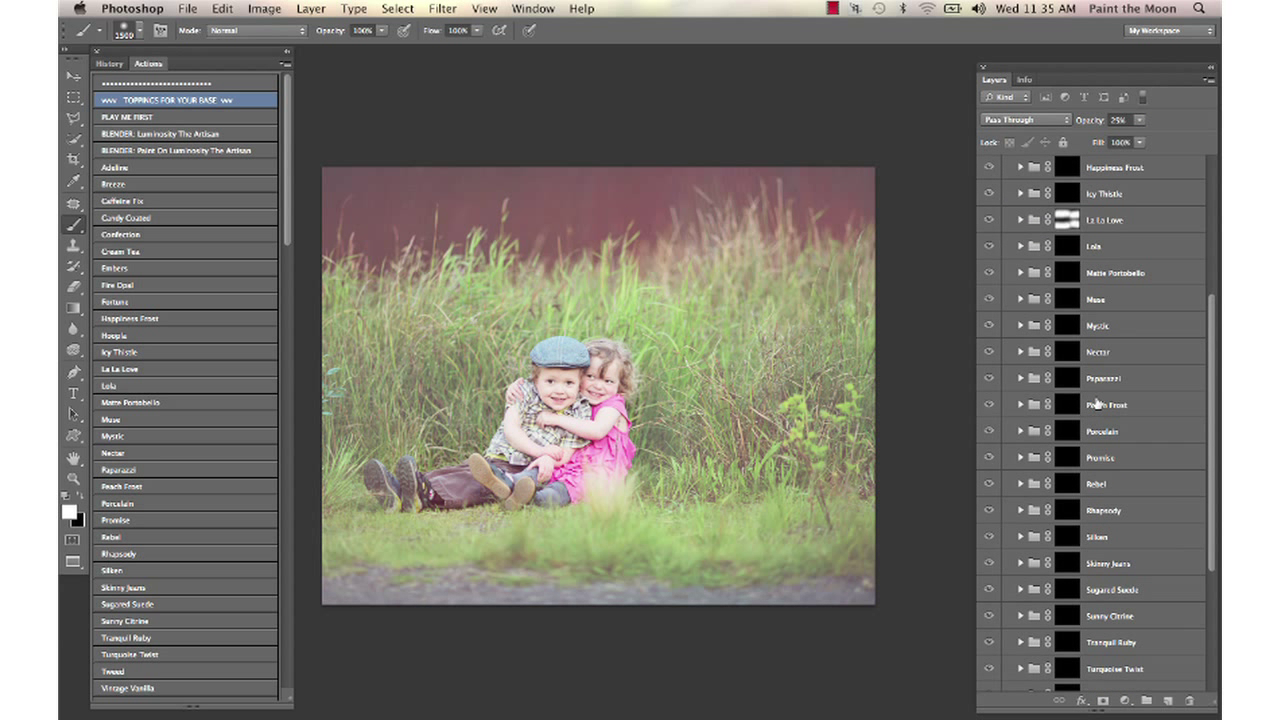
pyautogui.scroll(-1, 1097, 402)
pyautogui.click(1058, 549)
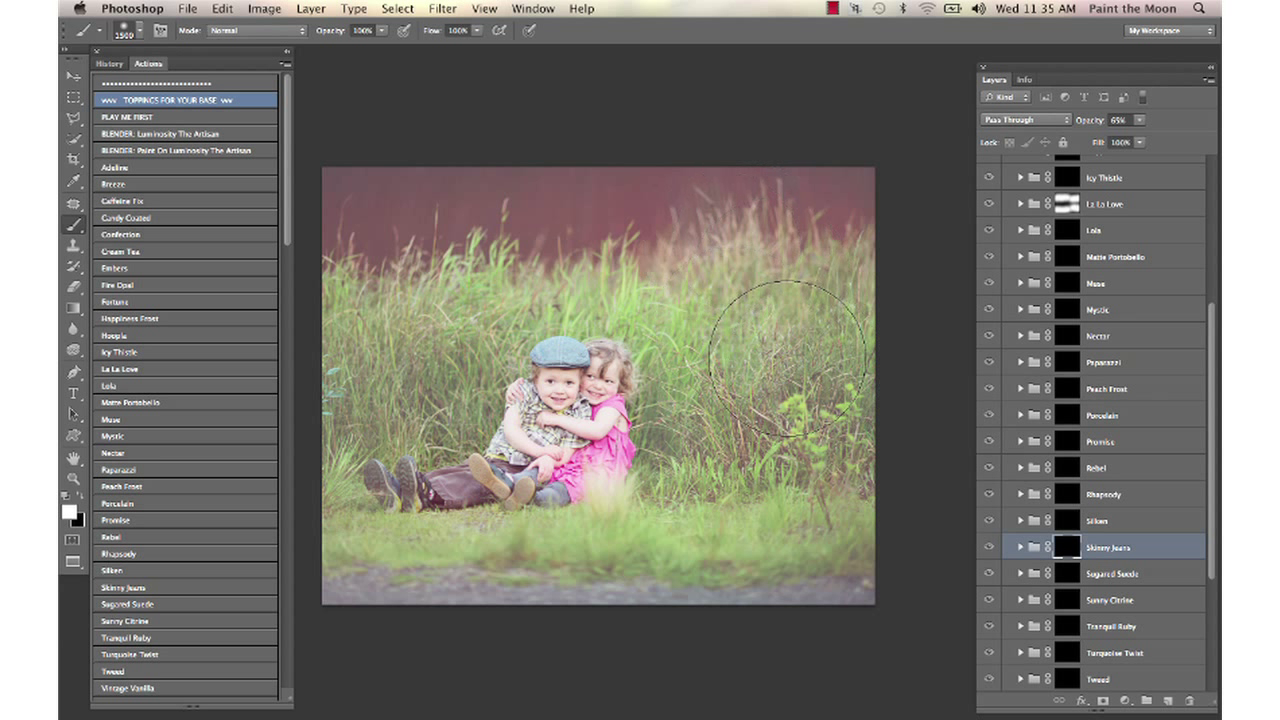
pyautogui.moveTo(793, 320); pyautogui.dragTo(757, 300)
pyautogui.moveTo(450, 300); pyautogui.dragTo(286, 371)
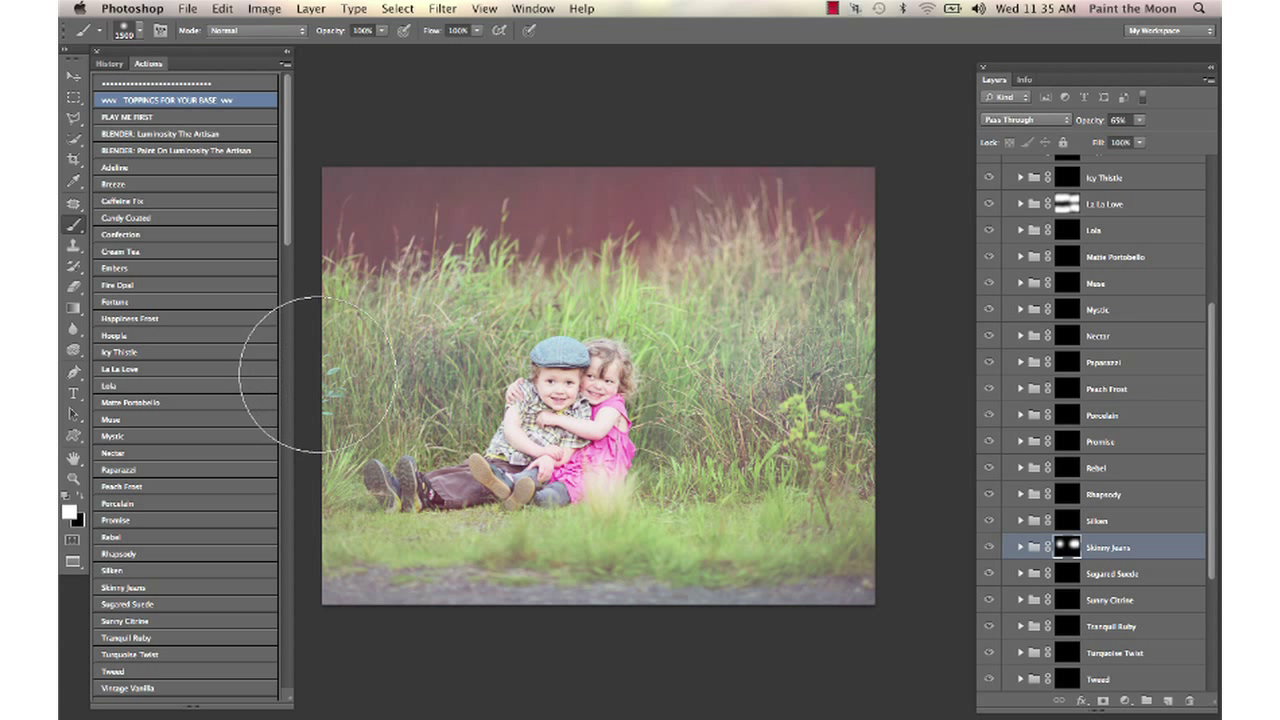
pyautogui.moveTo(690, 455)
pyautogui.mouseDown()
pyautogui.moveTo(745, 470)
pyautogui.moveTo(705, 530)
pyautogui.moveTo(422, 578)
pyautogui.moveTo(800, 586)
pyautogui.moveTo(871, 557)
pyautogui.mouseUp()
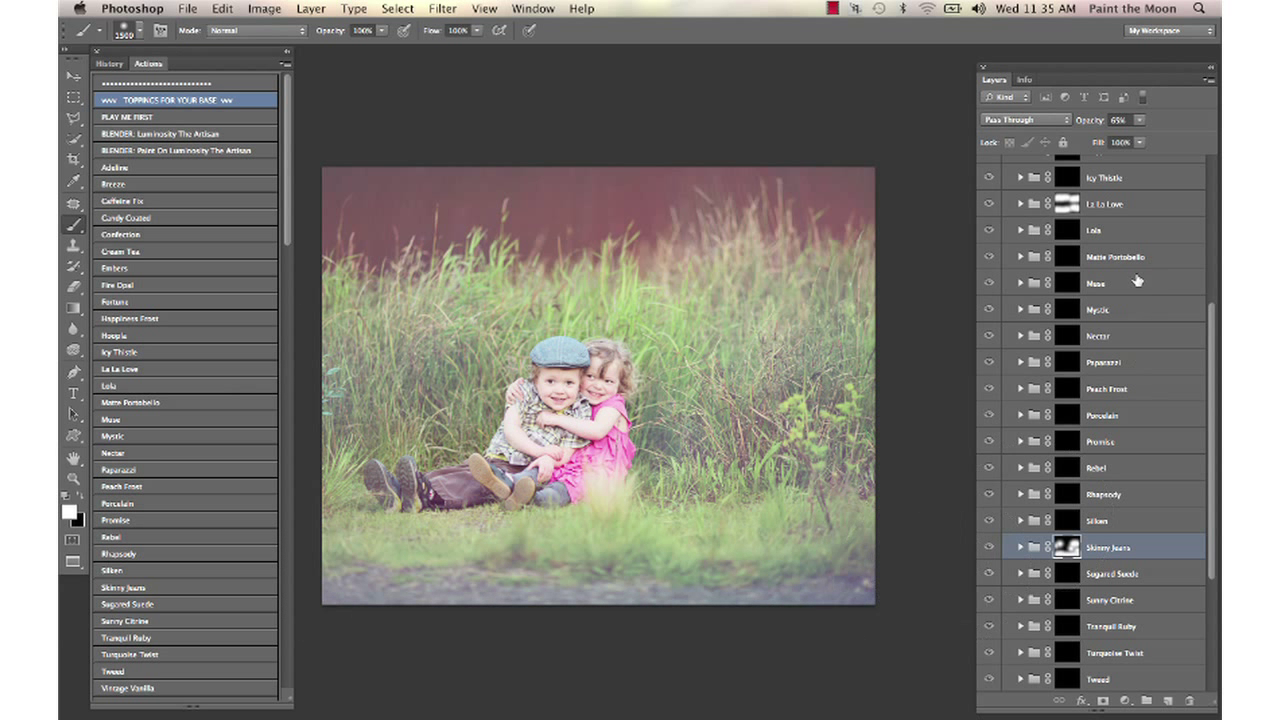
pyautogui.scroll(10, 1000, 255)
# Collapse the luminosity blender group and toggle its visibility for a before/after comparison
pyautogui.click(1008, 169)
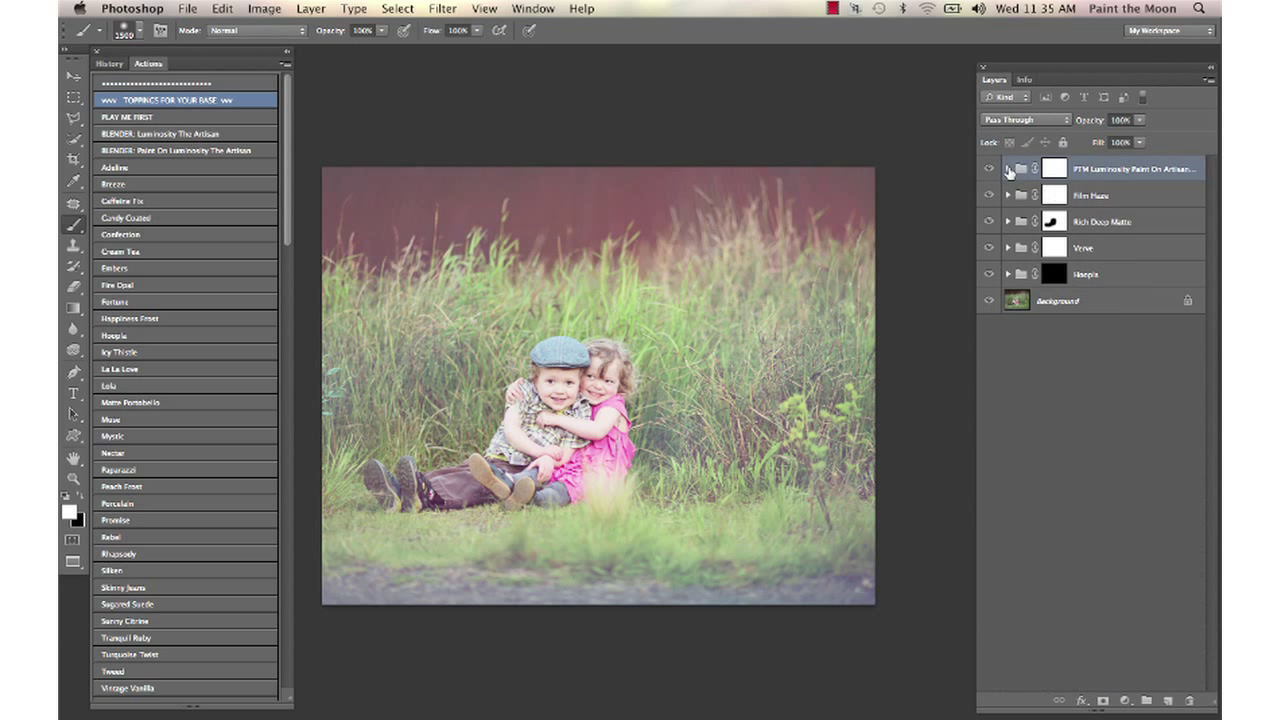
pyautogui.click(989, 170)
pyautogui.click(989, 170)
pyautogui.scroll(-15, 197, 536)
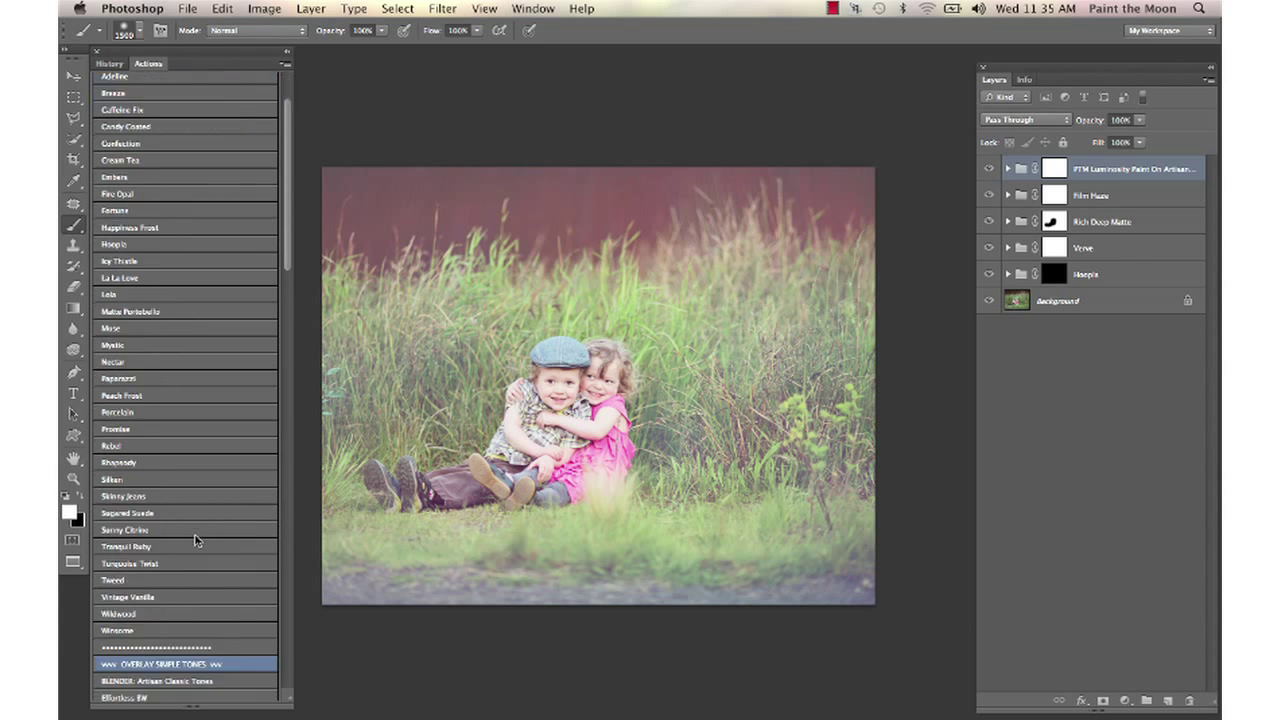
pyautogui.scroll(-10, 197, 538)
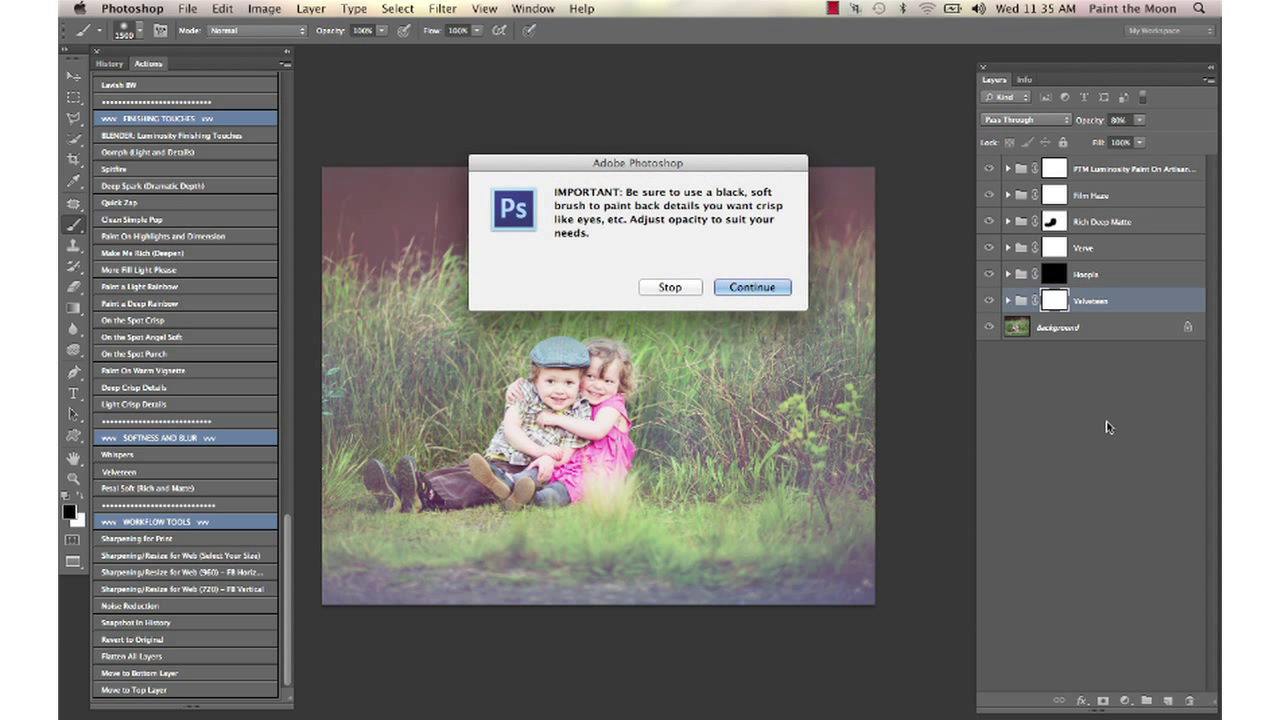
# Add Velveteen at 100% opacity, masking the children's faces with an 800 px brush
pyautogui.click(748, 288)
pyautogui.press('[')
pyautogui.press('[')
pyautogui.press('[')
pyautogui.press('[')
pyautogui.press('[')
pyautogui.press('[')
pyautogui.press('[')
pyautogui.press('[')
pyautogui.press('[')
pyautogui.press('[')
pyautogui.press('[')
pyautogui.press('[')
pyautogui.press('[')
pyautogui.press('[')
pyautogui.press('[')
pyautogui.press('[')
pyautogui.press('[')
pyautogui.press('[')
pyautogui.press('[')
pyautogui.press('[')
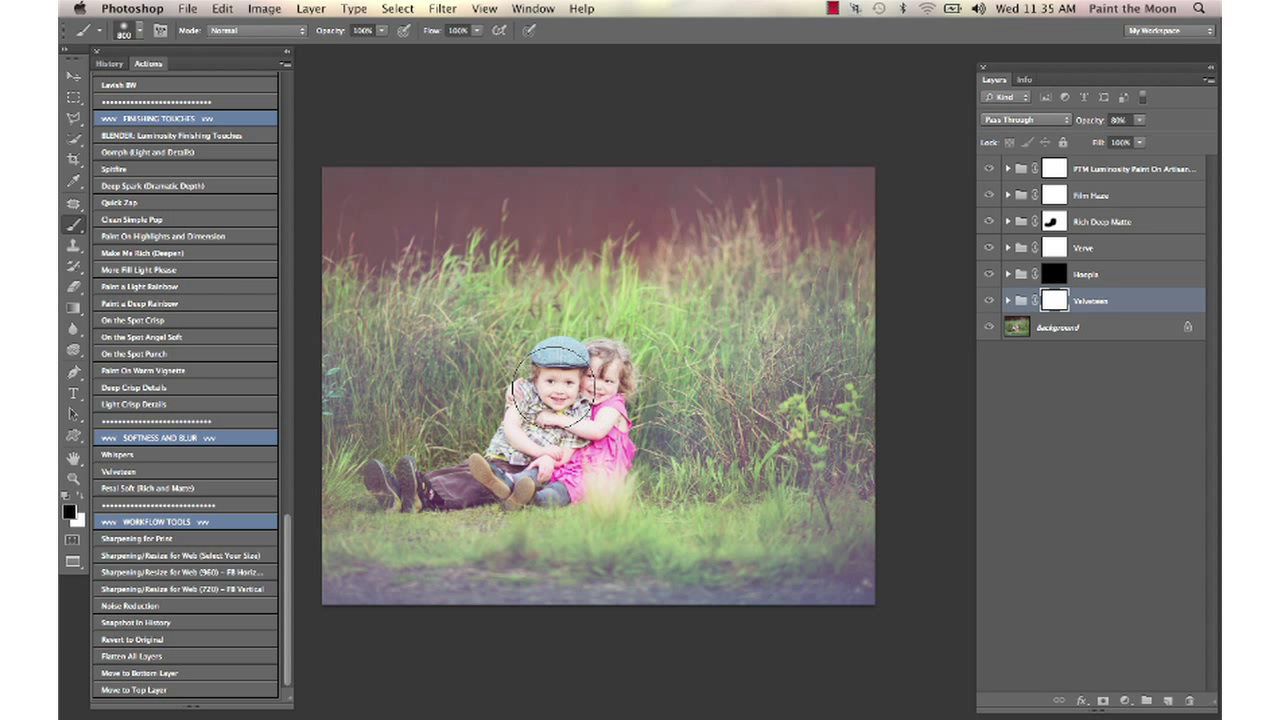
pyautogui.moveTo(553, 388)
pyautogui.mouseDown()
pyautogui.moveTo(575, 395)
pyautogui.moveTo(563, 374)
pyautogui.moveTo(553, 442)
pyautogui.moveTo(597, 378)
pyautogui.moveTo(523, 462)
pyautogui.moveTo(588, 395)
pyautogui.moveTo(592, 432)
pyautogui.mouseUp()
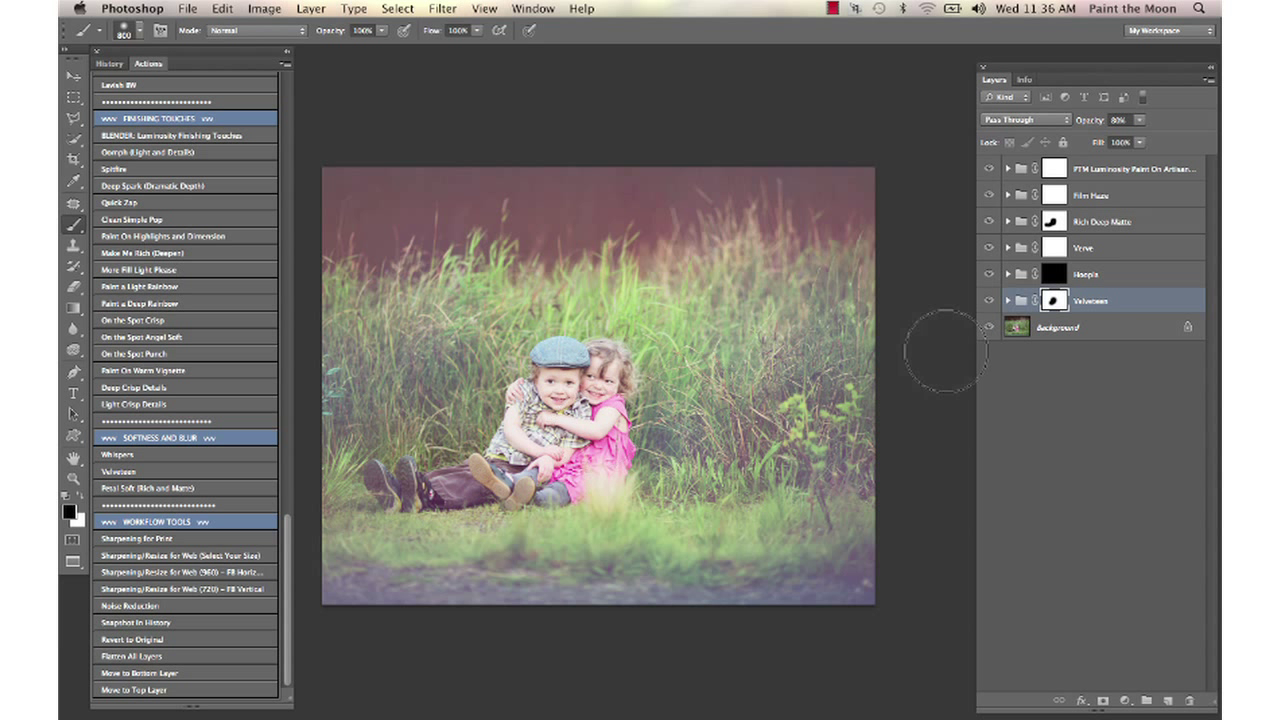
pyautogui.moveTo(1094, 120); pyautogui.dragTo(1126, 160)
pyautogui.click(1104, 198)
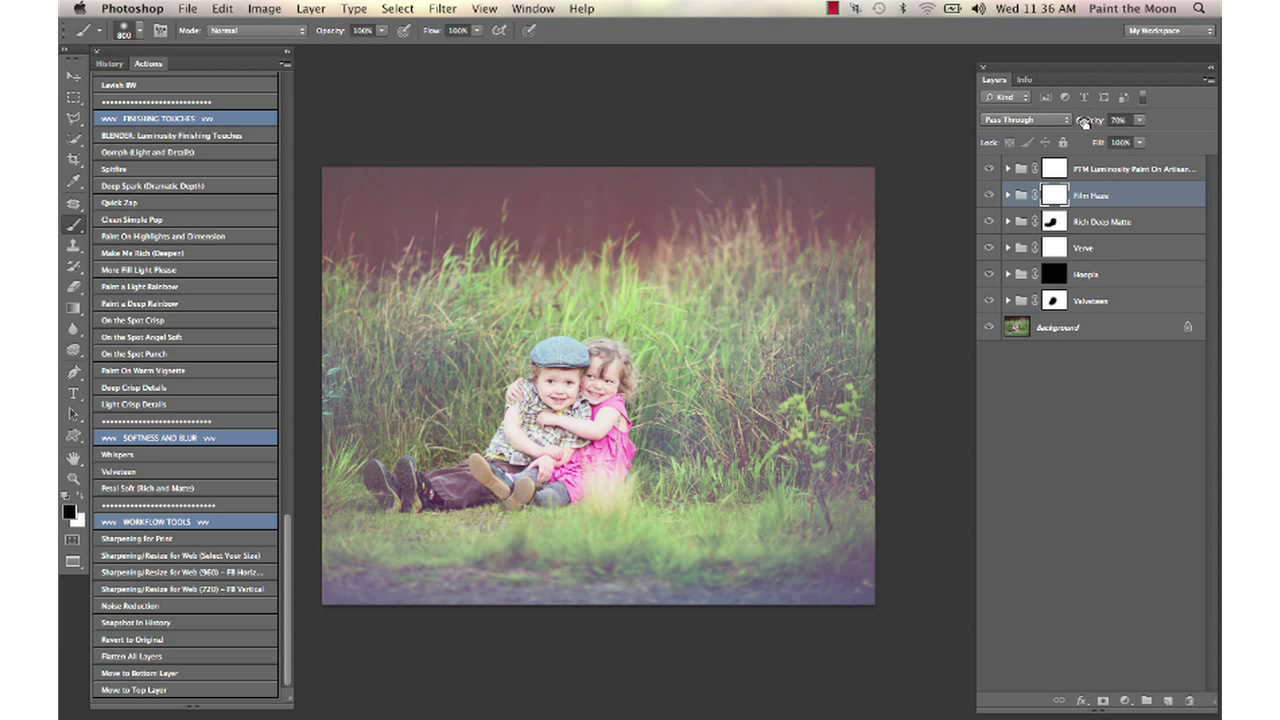
# Raise Film Haze to 100% opacity and compare against the original photo
pyautogui.moveTo(1084, 122); pyautogui.dragTo(1146, 130)
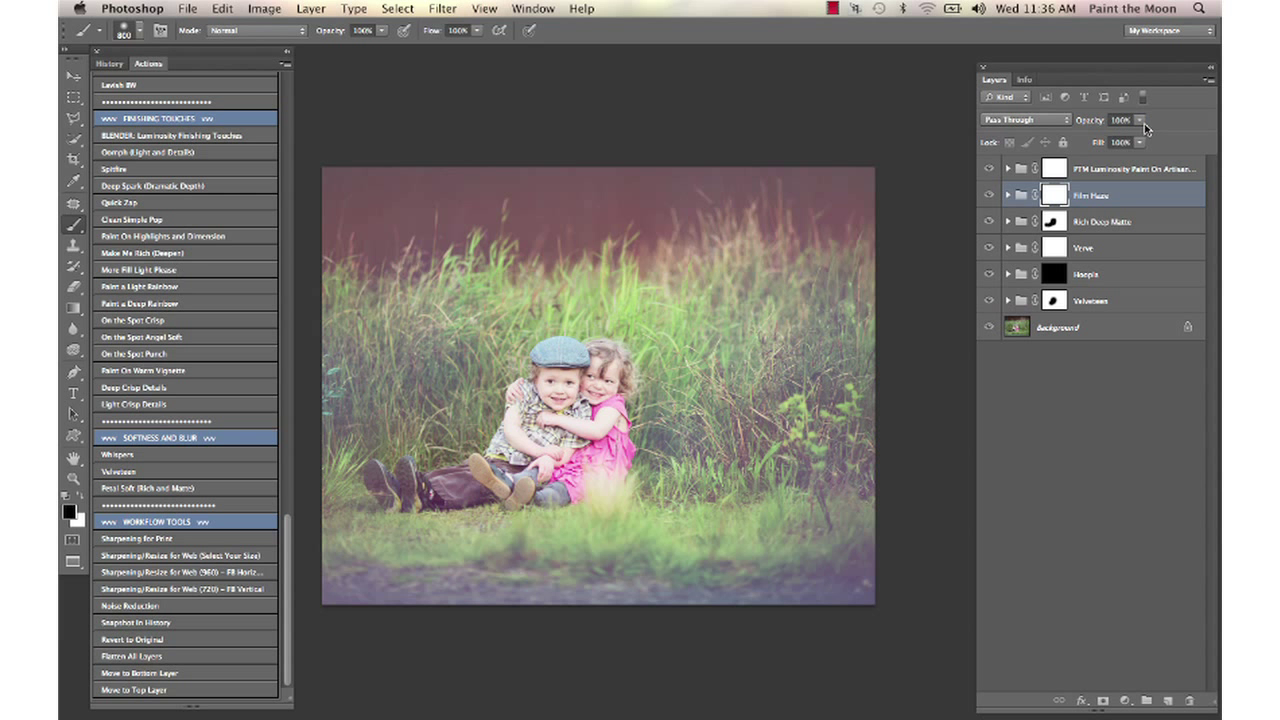
pyautogui.keyDown('alt'); pyautogui.click(991, 327); pyautogui.keyUp('alt')
pyautogui.keyDown('alt'); pyautogui.click(991, 327); pyautogui.keyUp('alt')
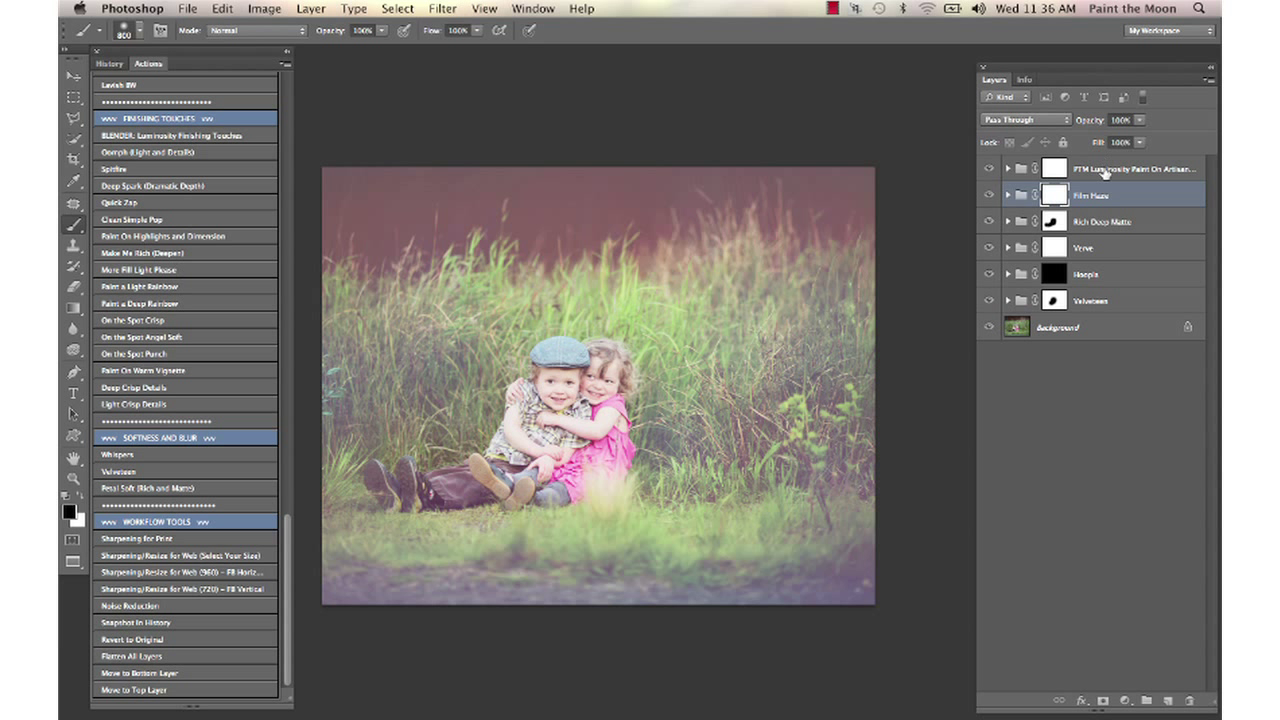
# Lower the luminosity blender group to 72%, select Rich Deep Matte, and compare before/after
pyautogui.click(1100, 168)
pyautogui.moveTo(1100, 120); pyautogui.dragTo(1077, 123)
pyautogui.click(1100, 224)
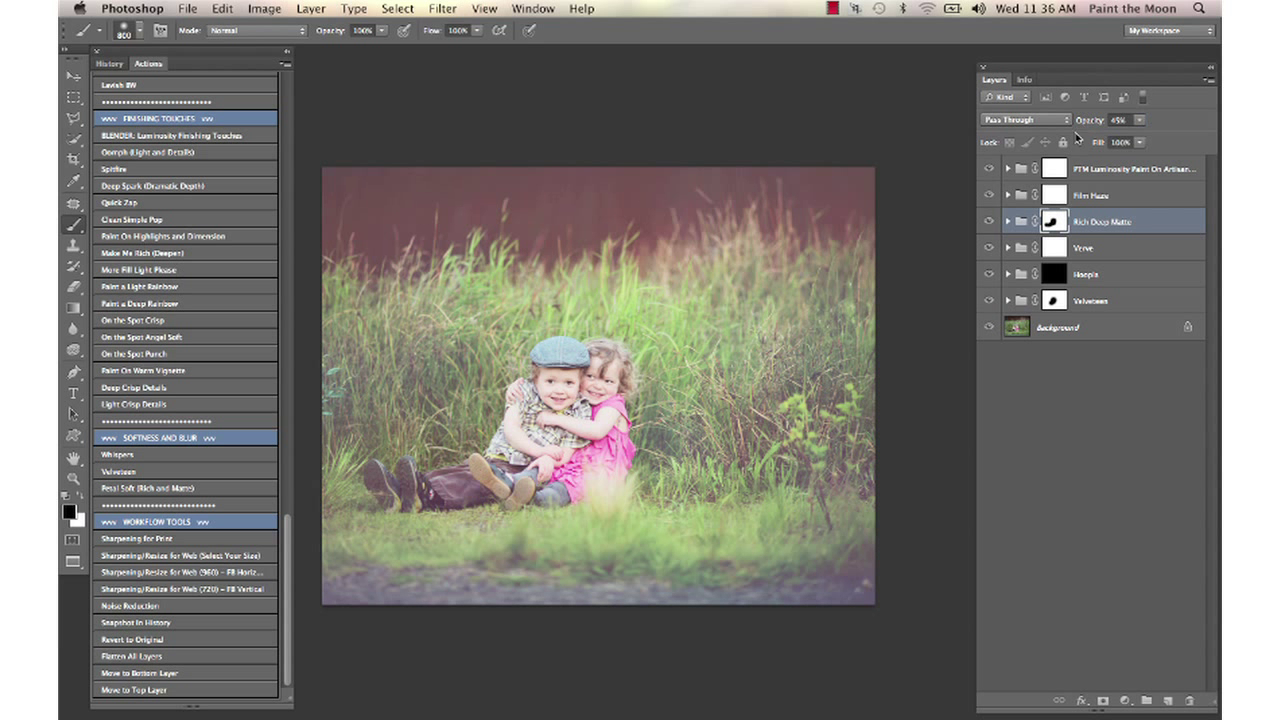
pyautogui.keyDown('alt'); pyautogui.click(987, 330); pyautogui.keyUp('alt')
pyautogui.keyDown('alt'); pyautogui.click(987, 331); pyautogui.keyUp('alt')
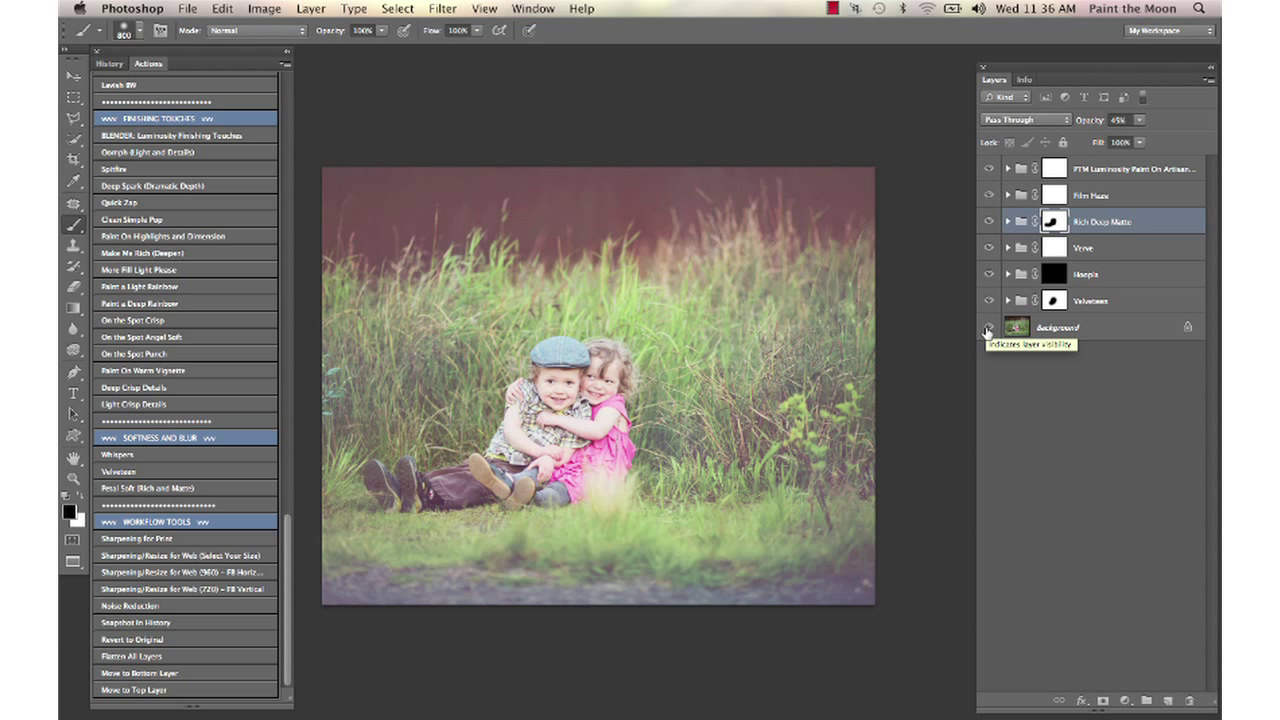